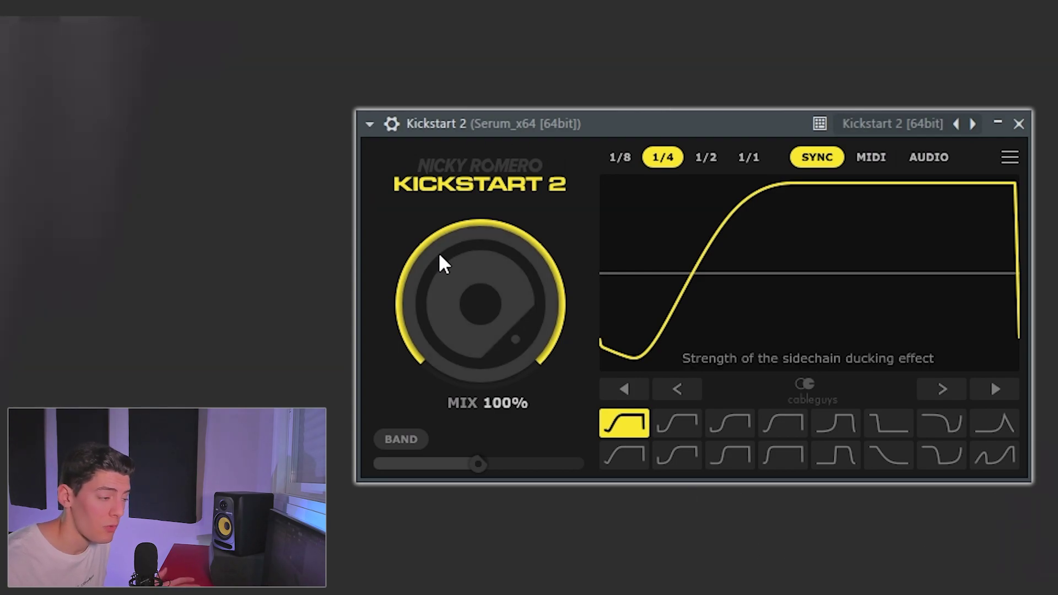
# - Audition the curve presets, including Classic Chain and Free Punch, then settle on the S-shaped preset and play
pyautogui.click(746, 430)
pyautogui.click(783, 427)
pyautogui.click(832, 430)
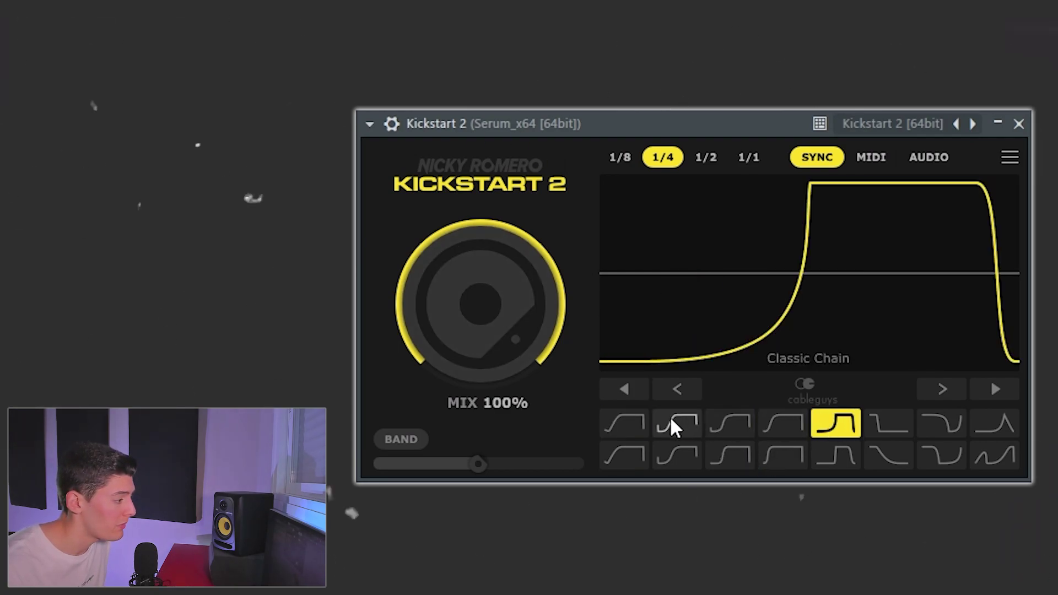
pyautogui.click(674, 425)
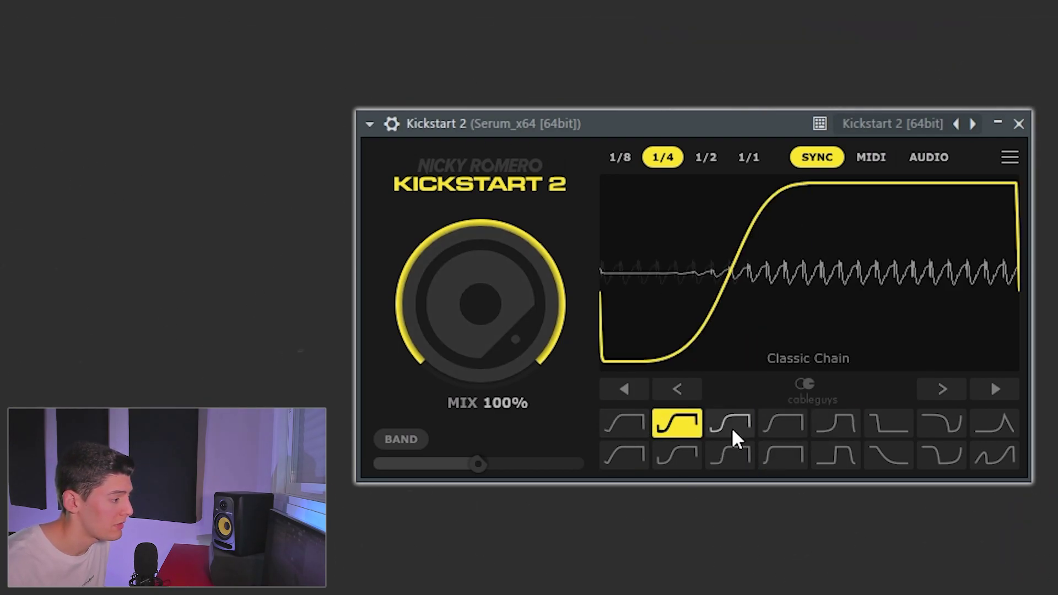
pyautogui.click(835, 431)
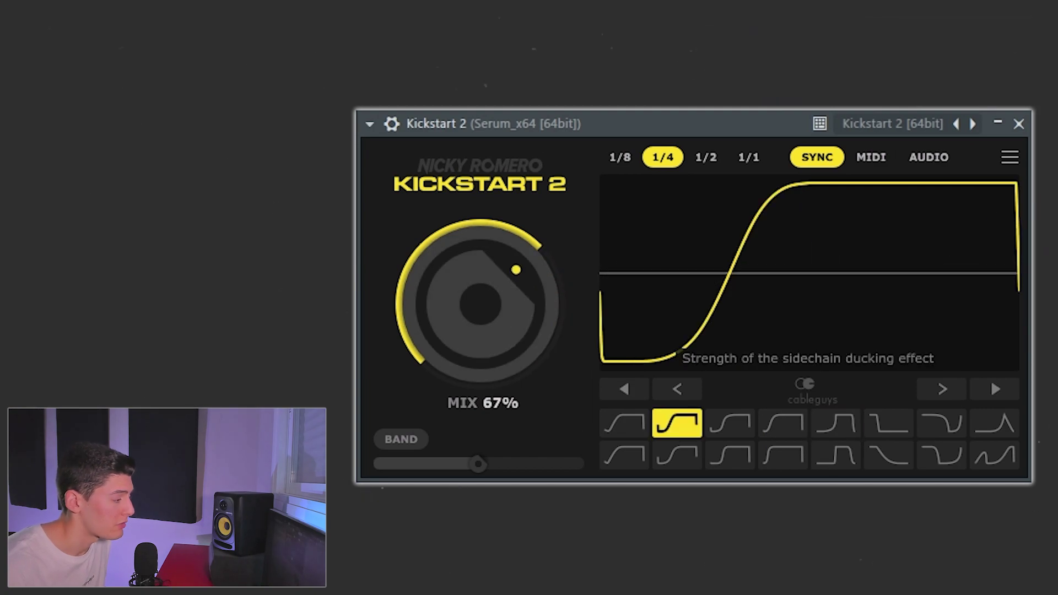
pyautogui.press('space')
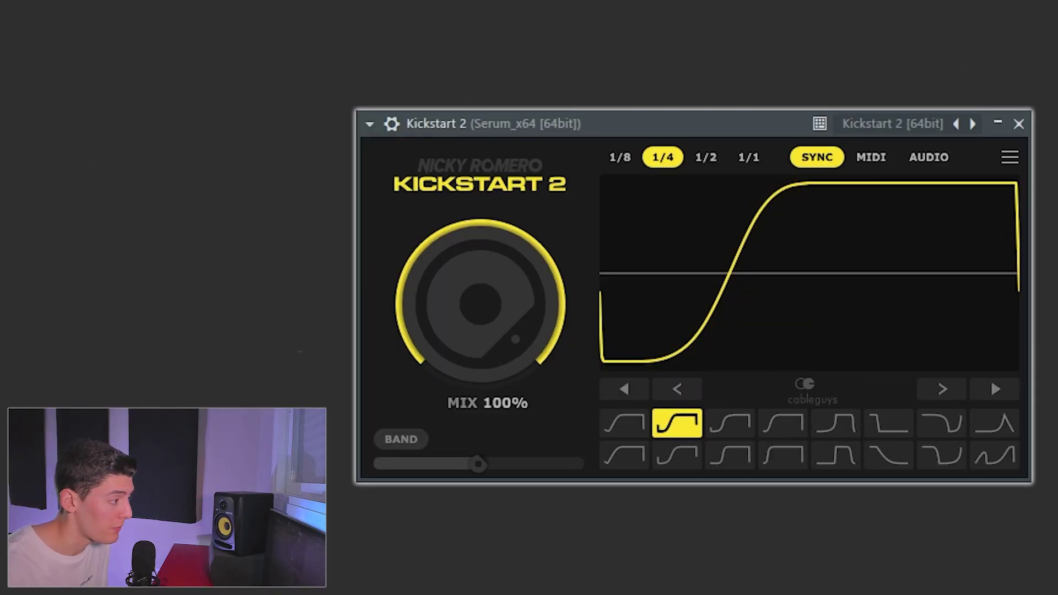
pyautogui.press('space')
pyautogui.press('space')
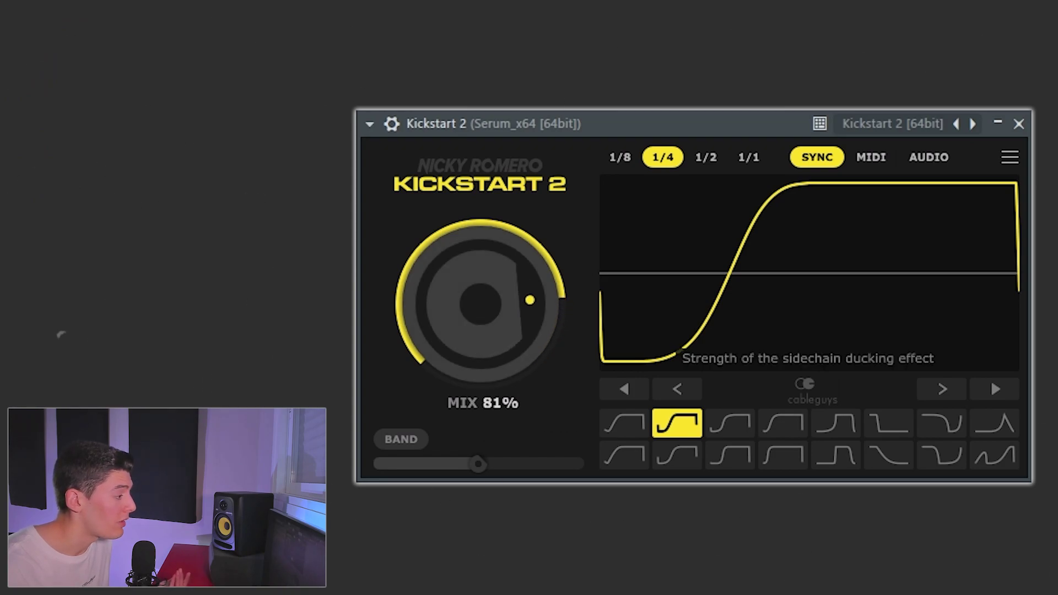
# - Lower the ducking mix to about 70%, restore it to 100%, and shift the curve timing
pyautogui.moveTo(480, 303); pyautogui.dragTo(480, 320)
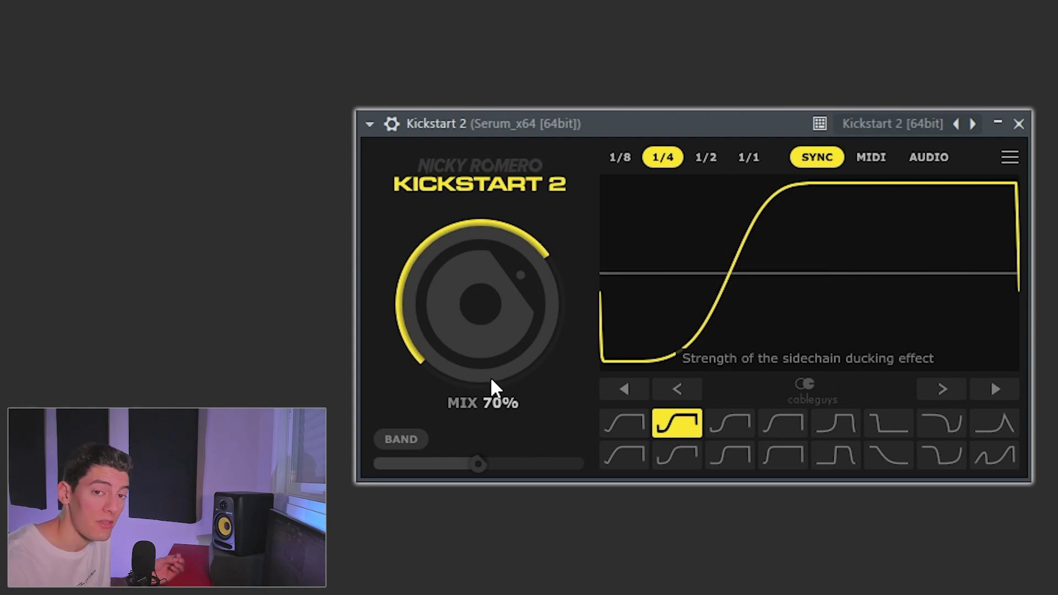
pyautogui.moveTo(491, 376); pyautogui.dragTo(497, 339)
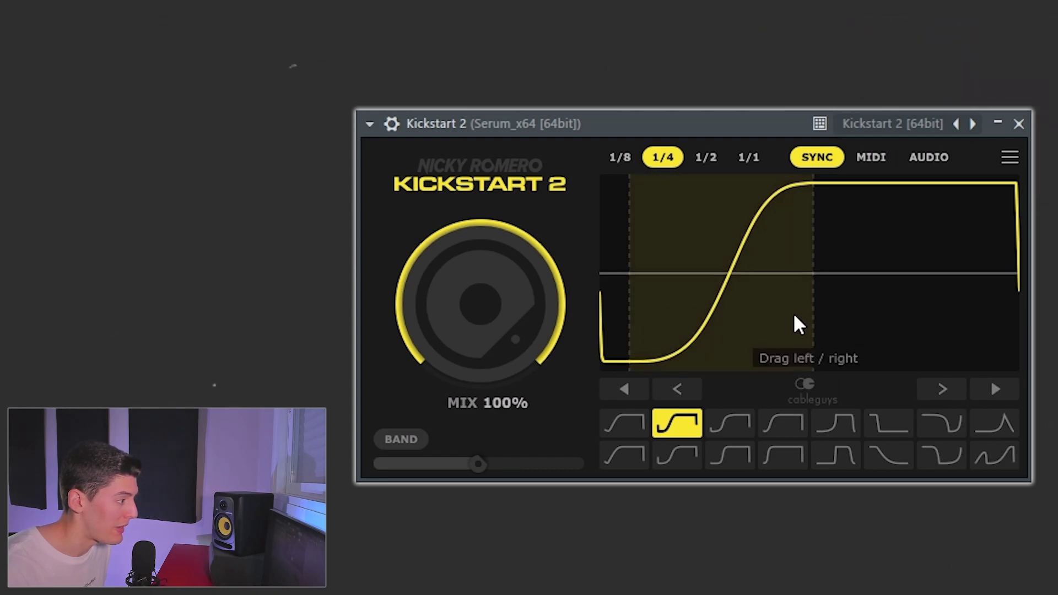
pyautogui.moveTo(725, 288)
pyautogui.mouseDown()
pyautogui.moveTo(693, 288)
pyautogui.moveTo(922, 288)
pyautogui.moveTo(694, 288)
pyautogui.mouseUp()
# - Try the steep-rise curve, return to the S-shaped one, delay its rise later in the beat, and play
pyautogui.click(729, 423)
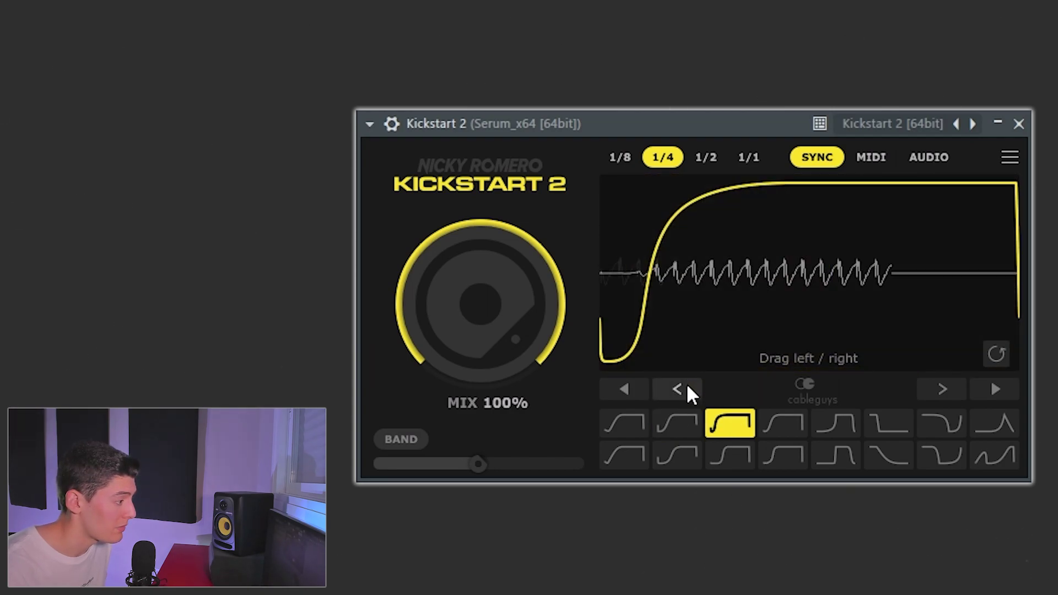
pyautogui.click(677, 423)
pyautogui.moveTo(711, 289); pyautogui.dragTo(933, 288)
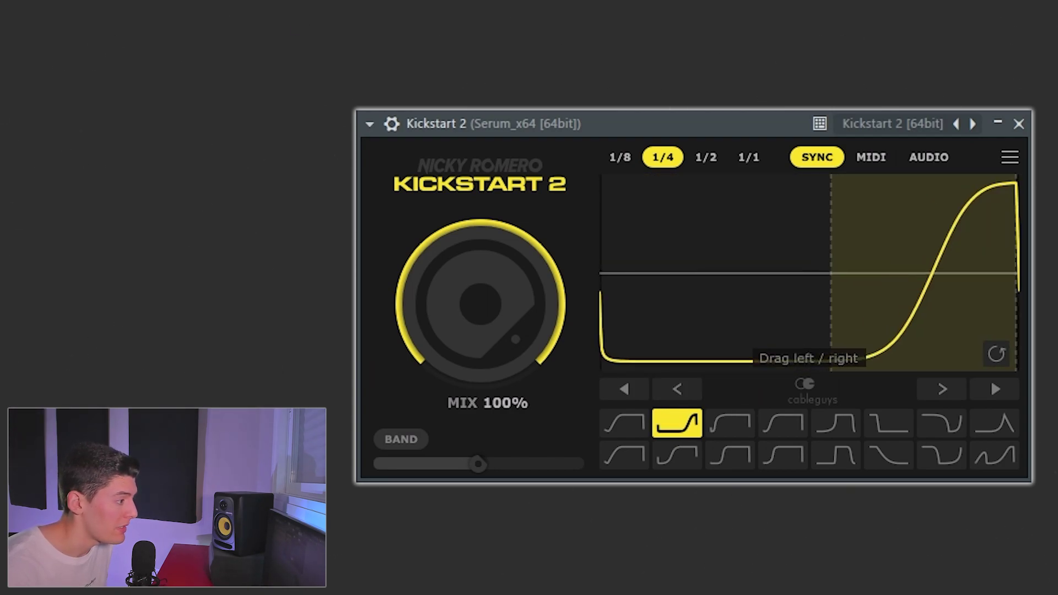
pyautogui.press('space')
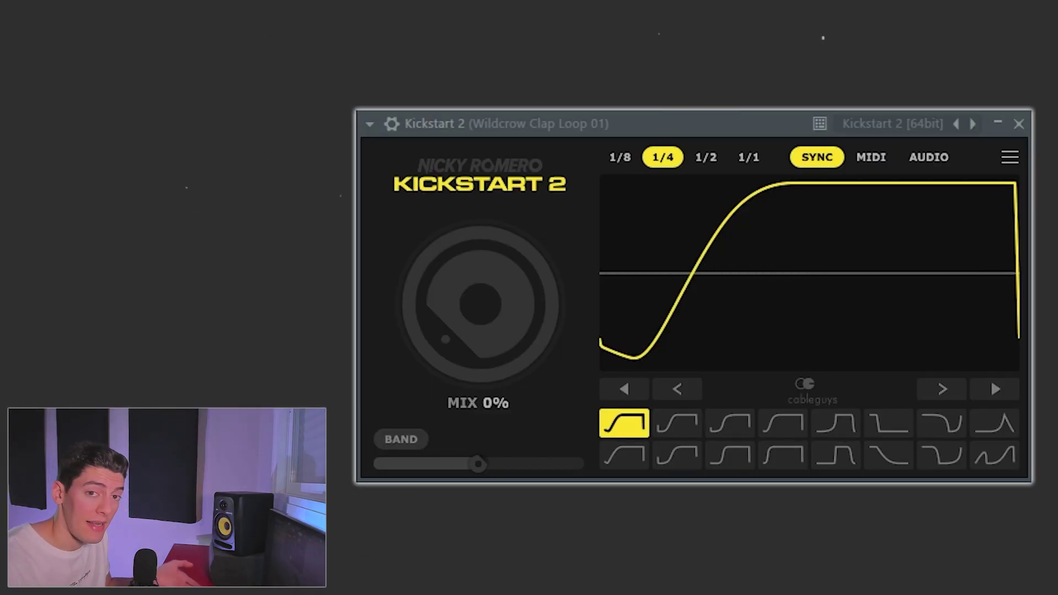
# - At 100% mix, pick the fast-attack preset, shorten its attack, drop mix to 50%, and play the clap loop
pyautogui.moveTo(480, 330); pyautogui.dragTo(480, 248)
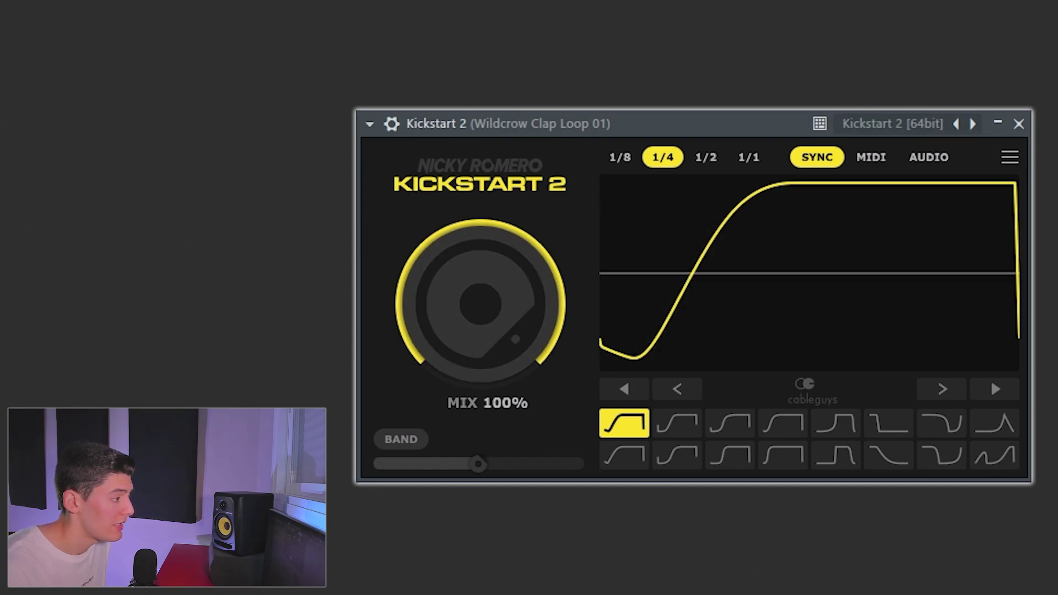
pyautogui.click(783, 455)
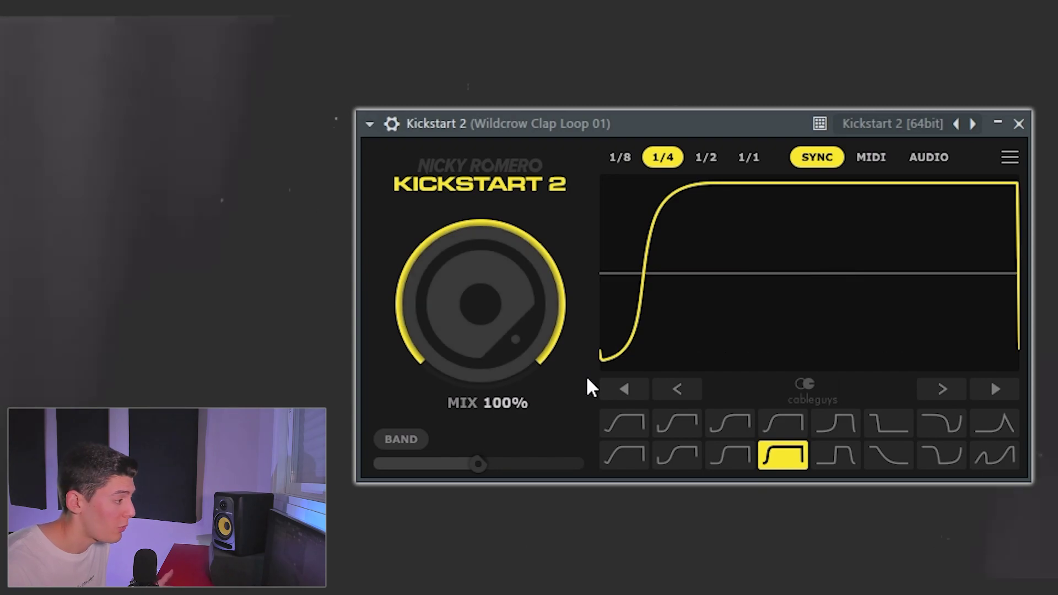
pyautogui.moveTo(688, 303); pyautogui.dragTo(595, 268)
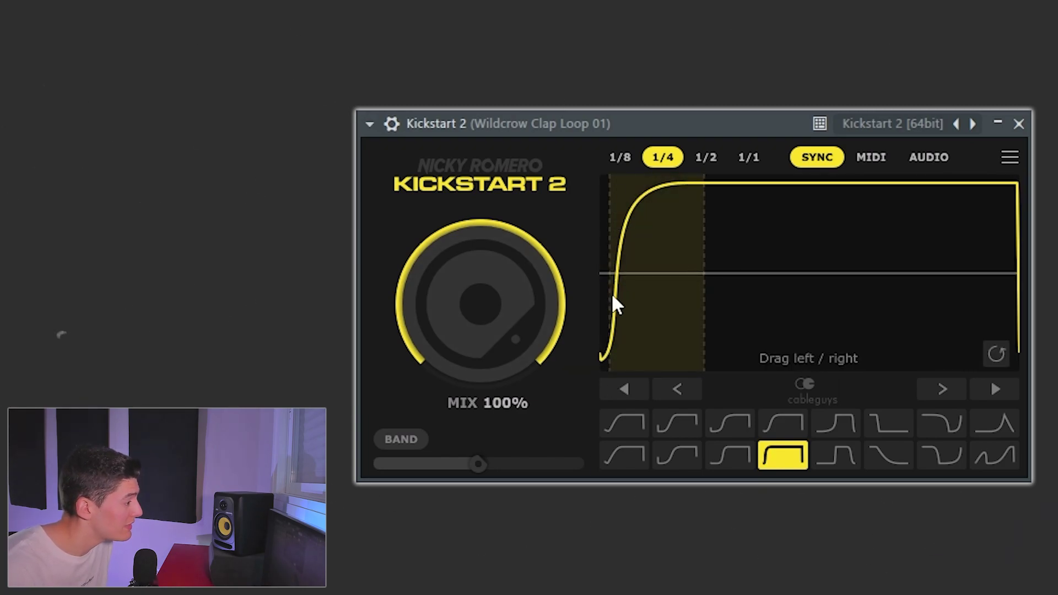
pyautogui.moveTo(480, 303); pyautogui.dragTo(480, 334)
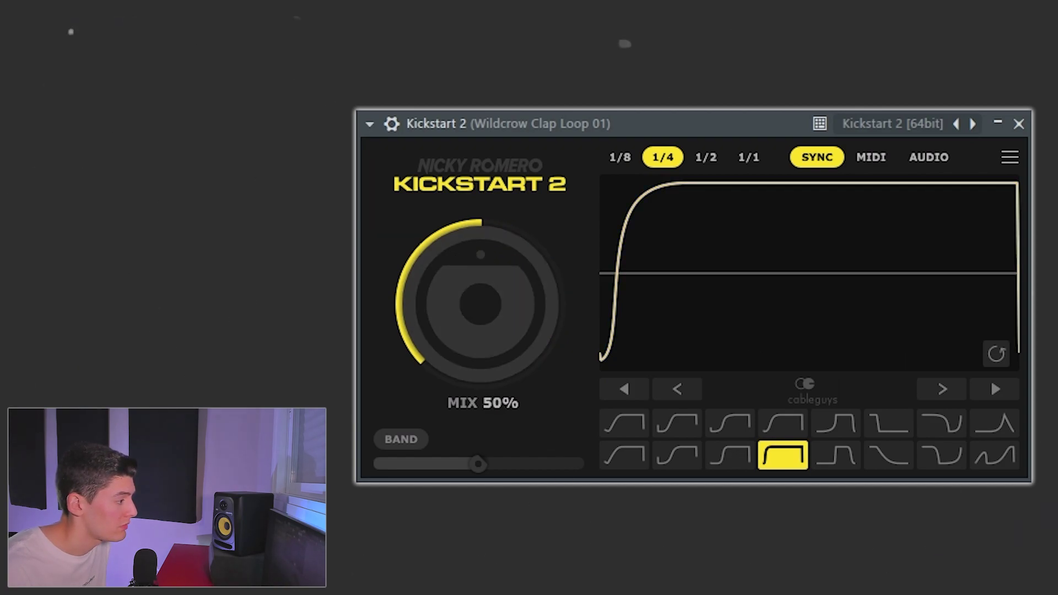
pyautogui.press('space')
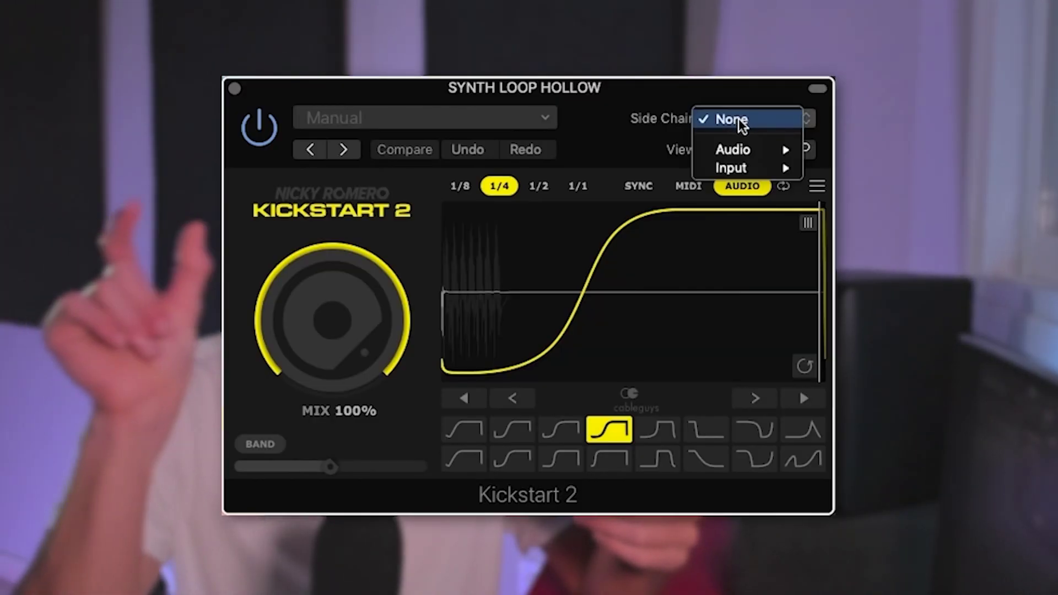
# - Return to the Serum channel's Kickstart 2 window, showing its 1/4 synced curve at 100% mix
pyautogui.moveTo(744, 152)
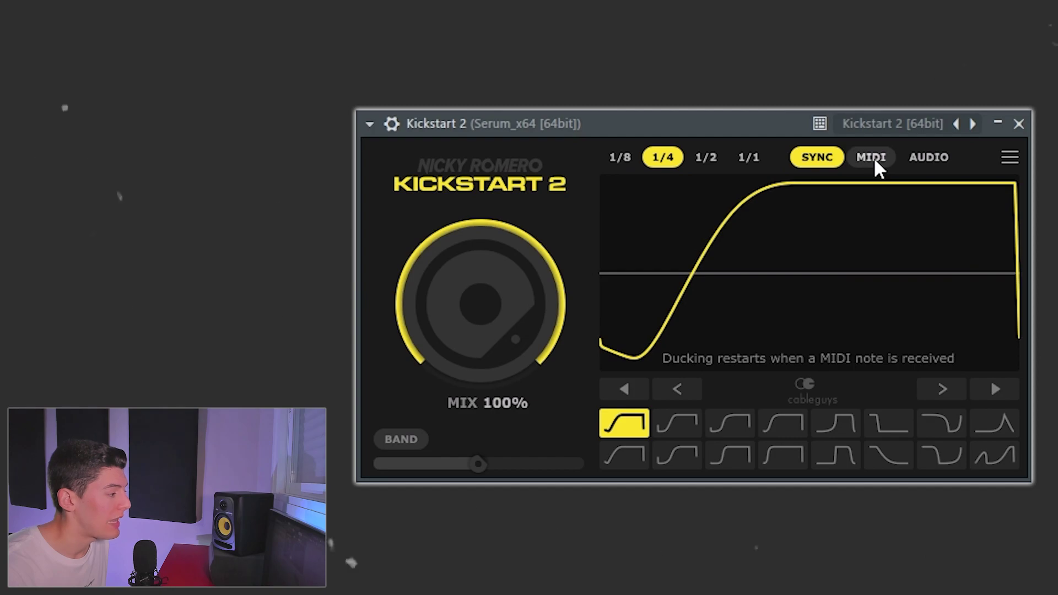
# - Switch Kickstart 2 to MIDI mode, add a MIDI Out channel, and draw three C5 trigger notes
pyautogui.click(874, 157)
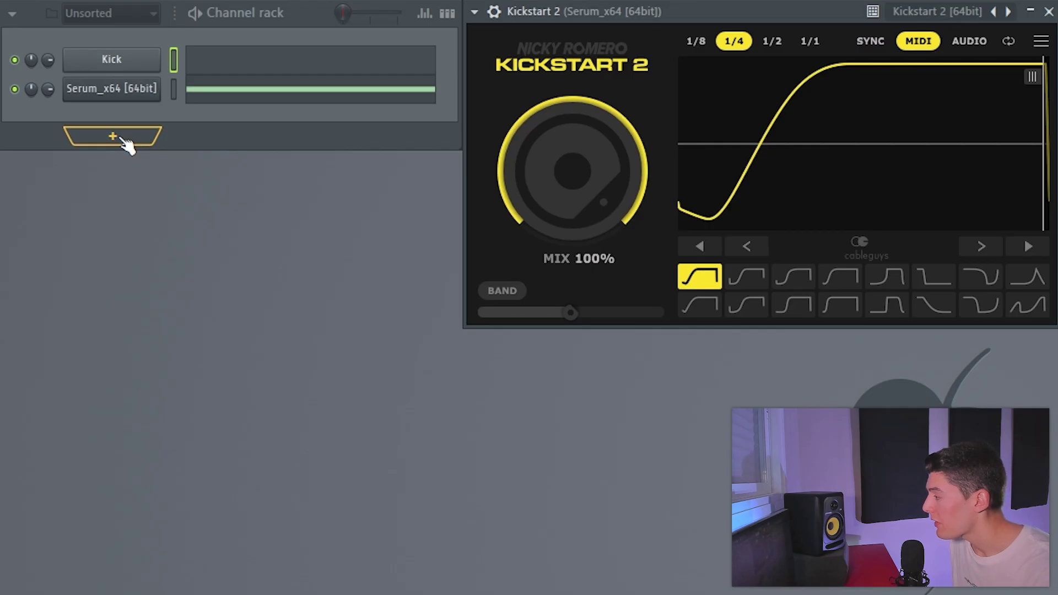
pyautogui.click(117, 135)
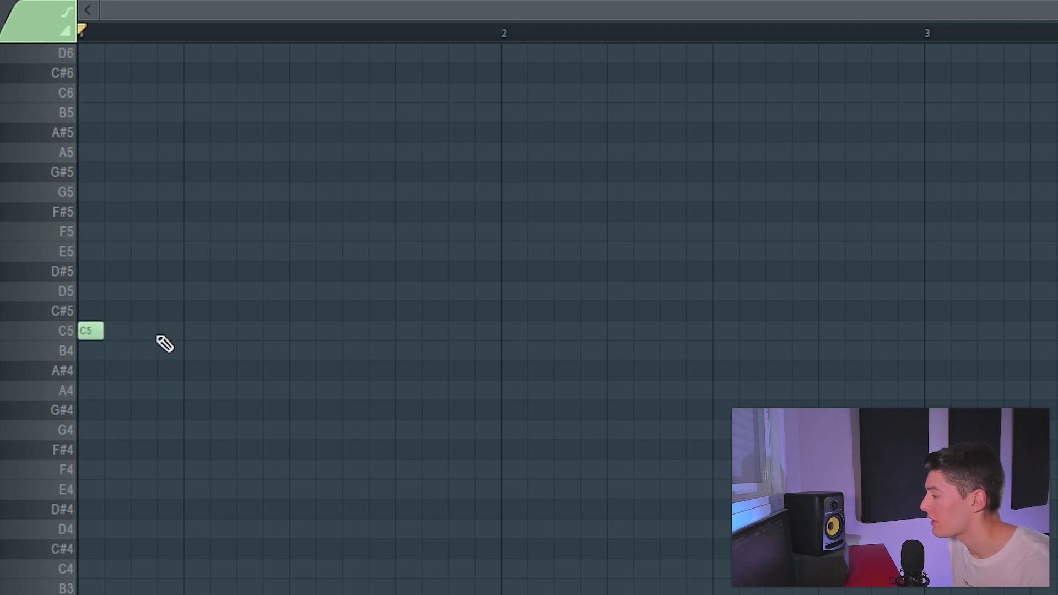
pyautogui.click(221, 331)
pyautogui.click(300, 331)
pyautogui.click(406, 331)
pyautogui.moveTo(560, 515); pyautogui.dragTo(83, 265)
pyautogui.click(118, 378)
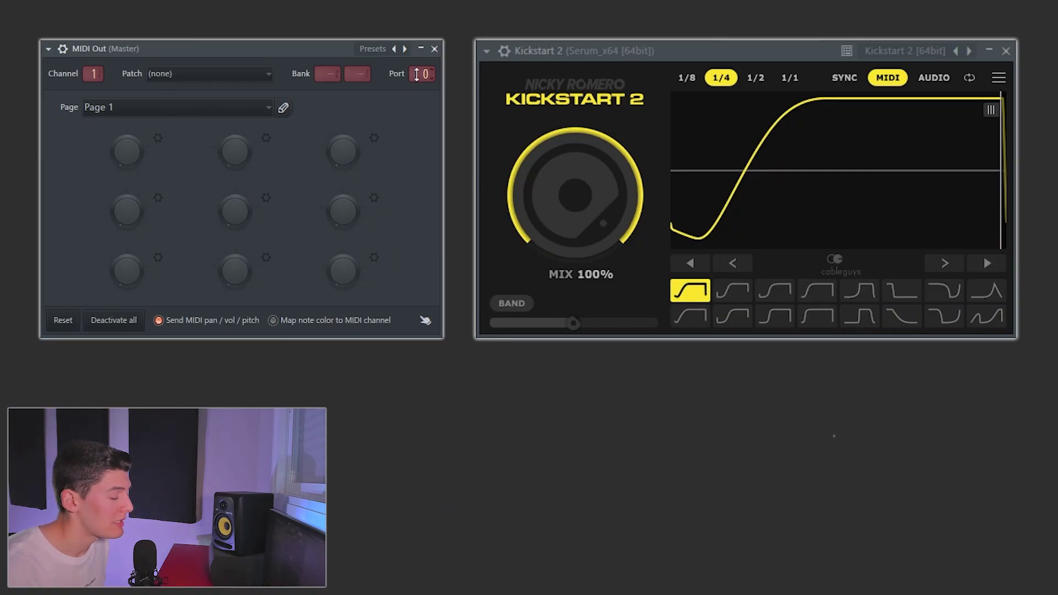
# - Match Kickstart 2's MIDI input port to MIDI Out's port 0, select the C5 notes, then choose AUDIO mode
pyautogui.click(504, 51)
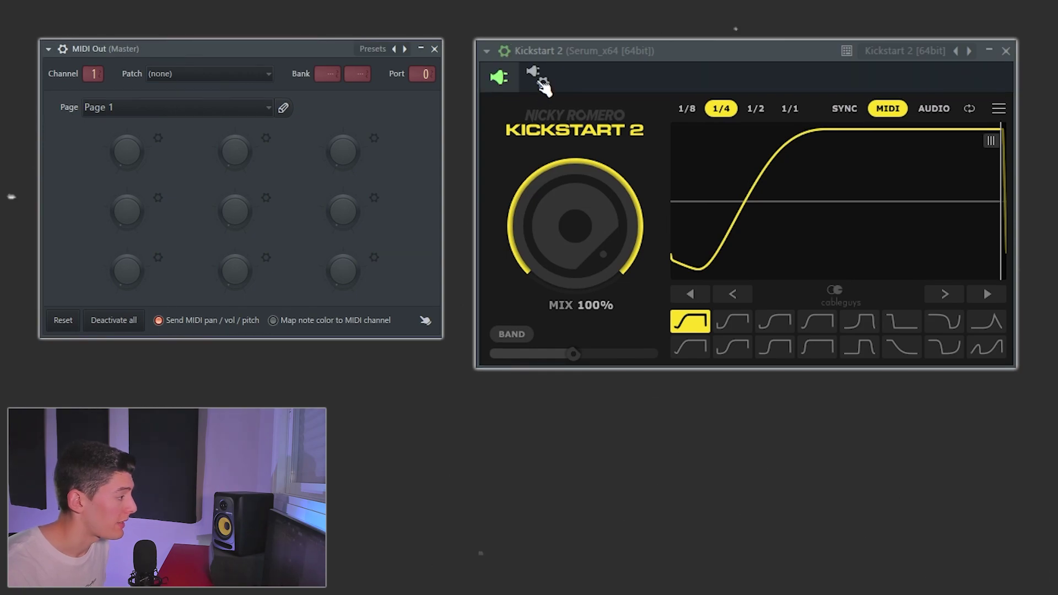
pyautogui.click(537, 77)
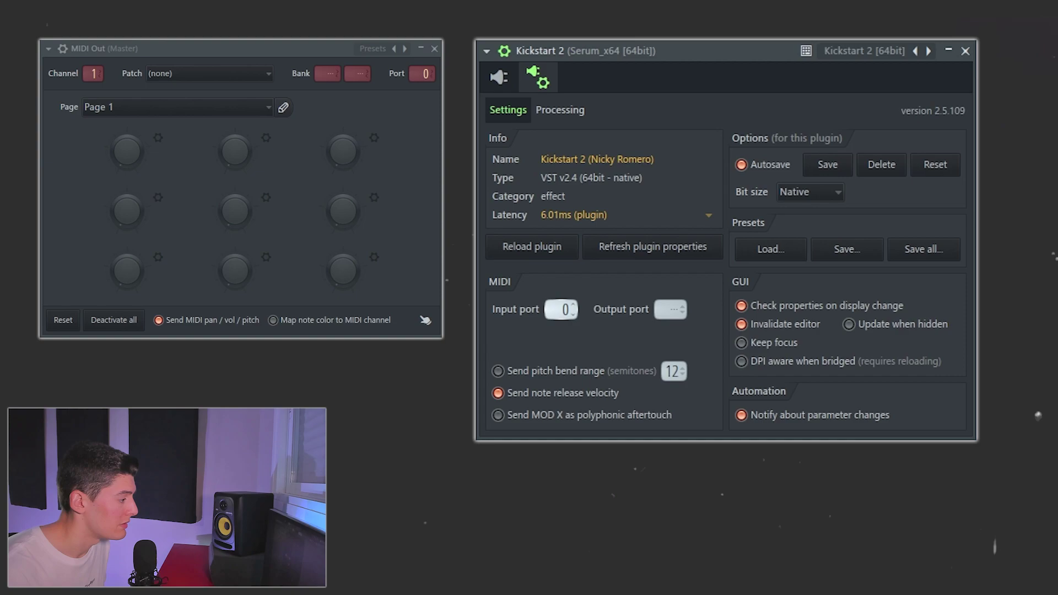
pyautogui.click(504, 51)
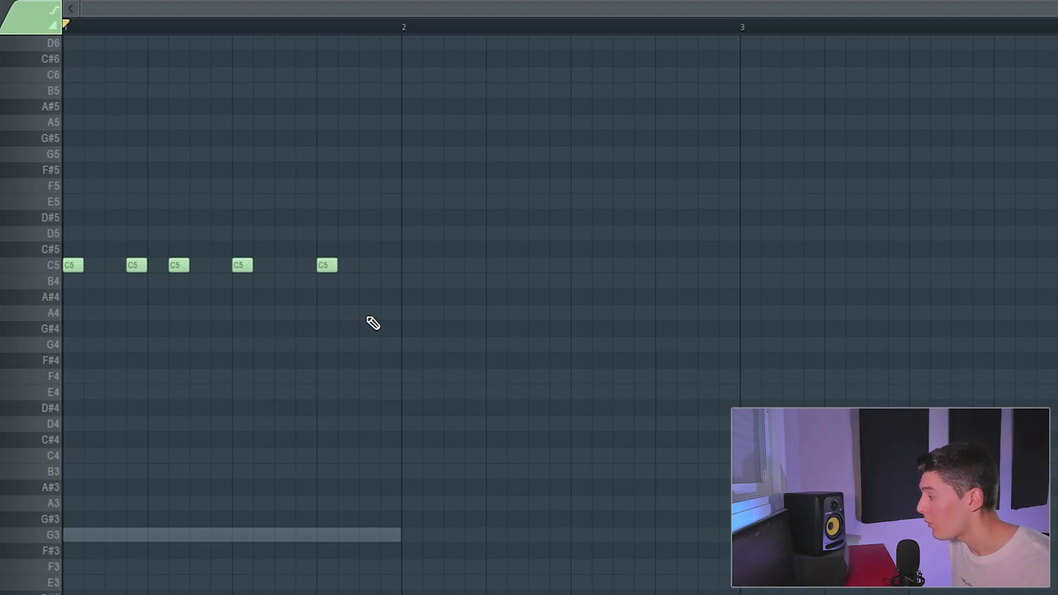
pyautogui.moveTo(371, 322); pyautogui.dragTo(27, 212)
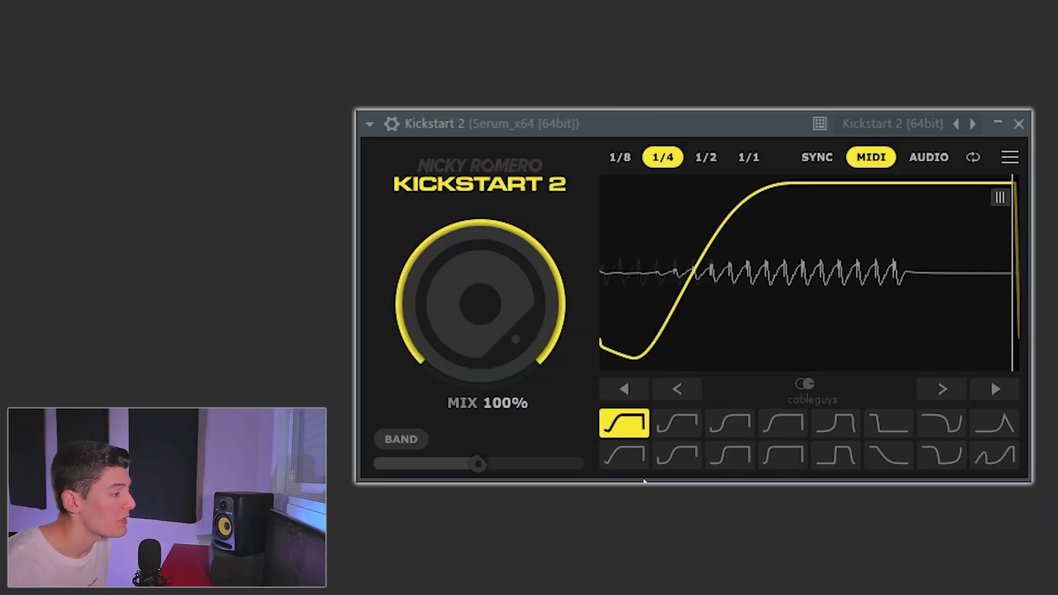
pyautogui.click(922, 160)
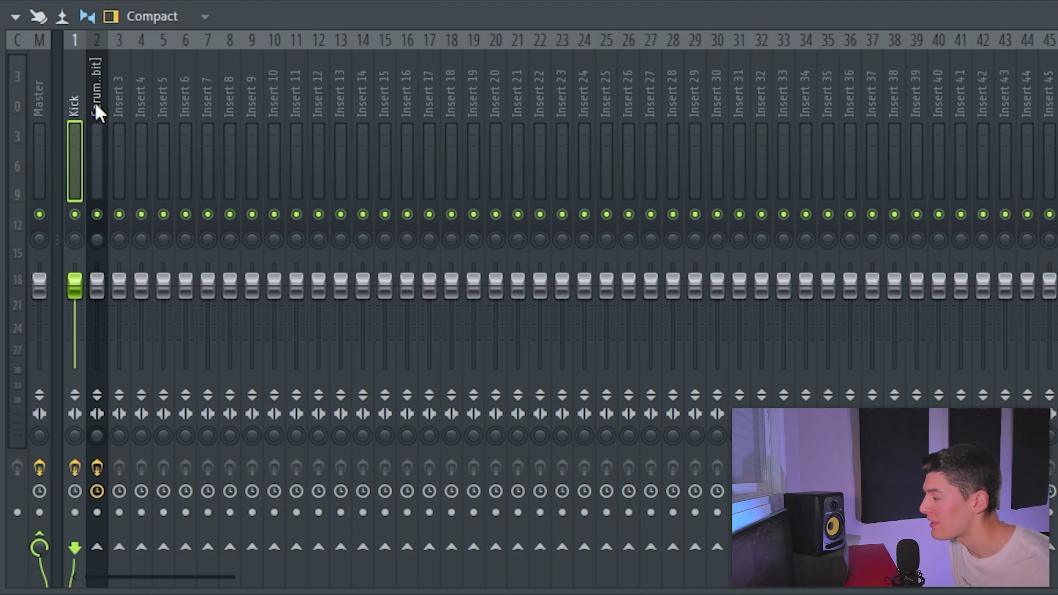
# - With the Kick insert selected, route it as a sidechain-only send into the Serum insert
pyautogui.click(97, 102)
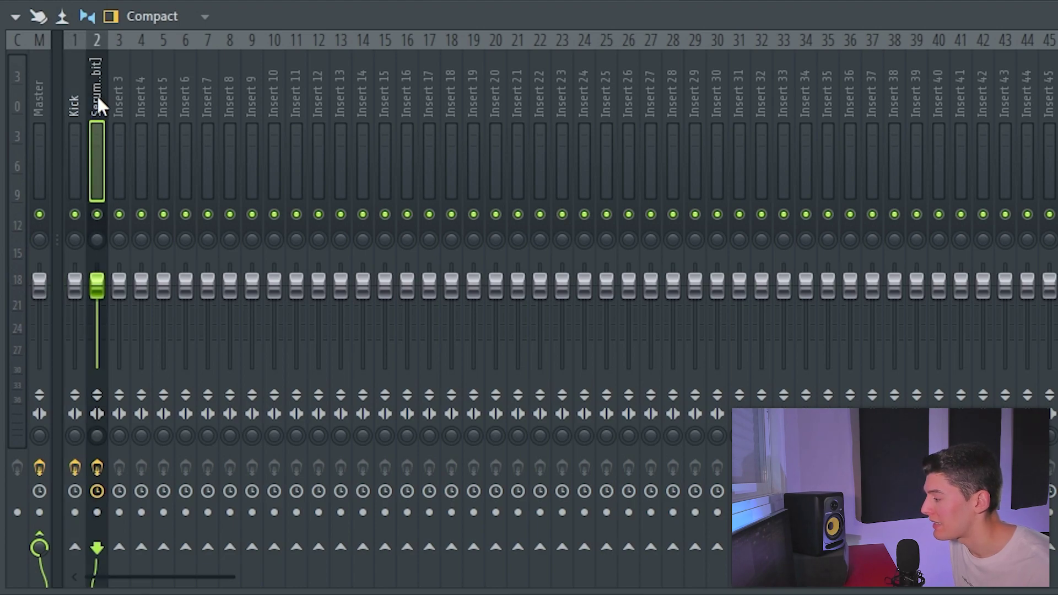
pyautogui.click(75, 105)
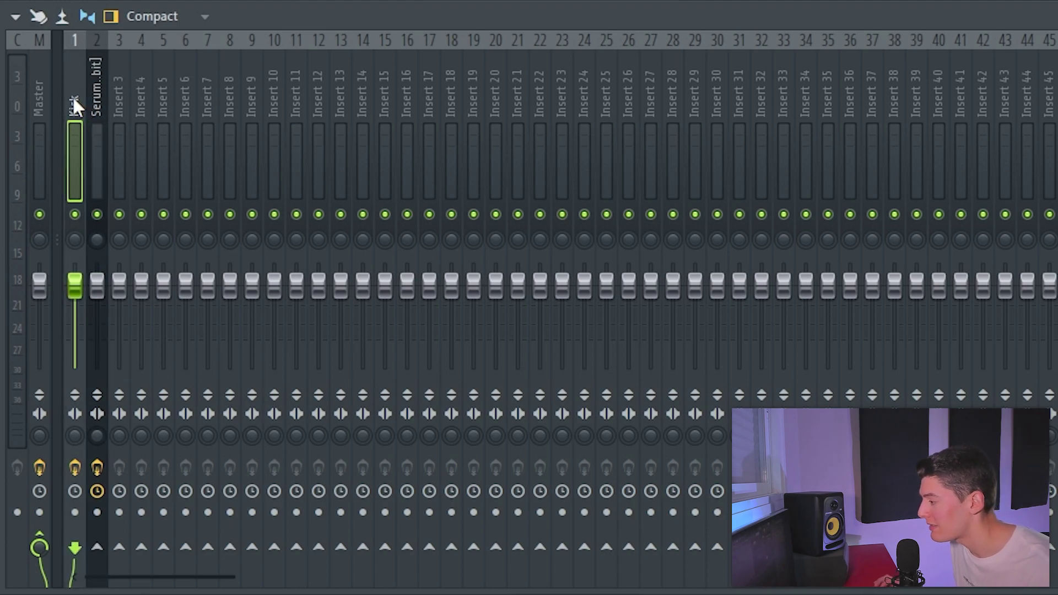
pyautogui.rightClick(97, 549)
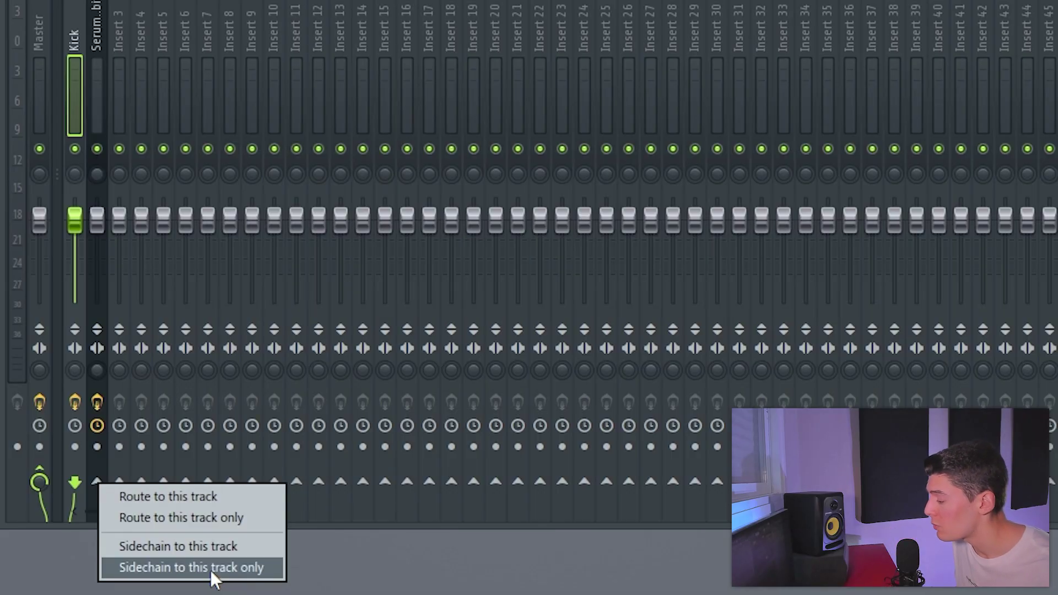
pyautogui.click(211, 568)
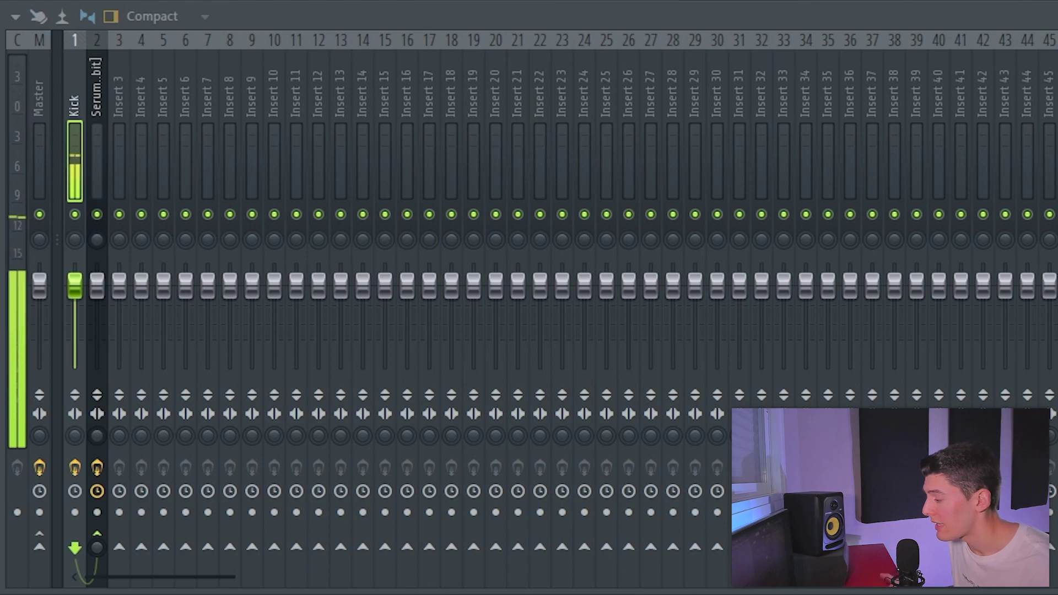
# - Re-route the Kick as a sidechain to Serum while keeping its Master output, then play
pyautogui.rightClick(101, 537)
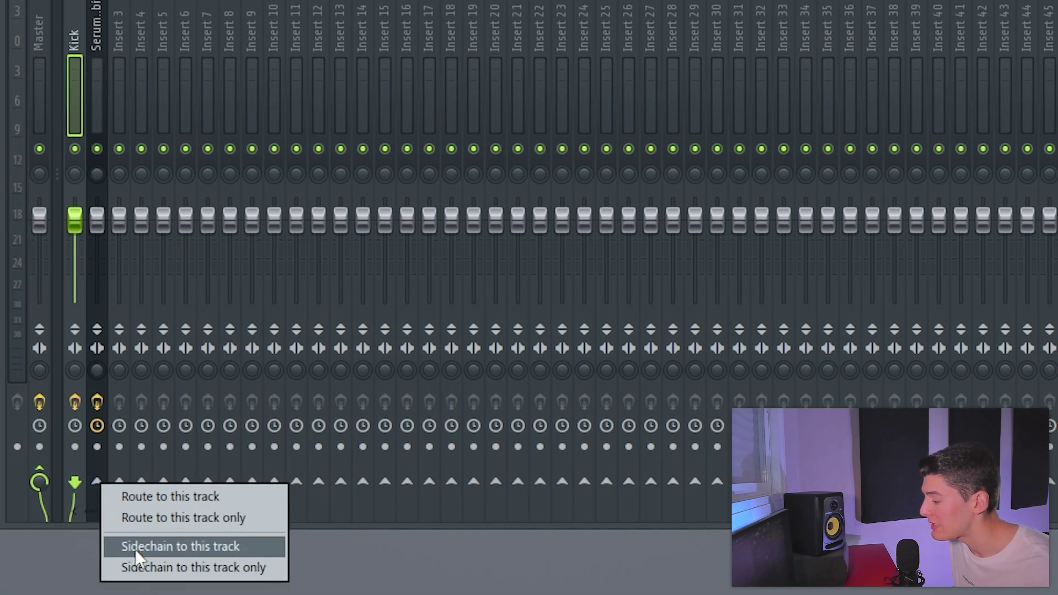
pyautogui.click(213, 541)
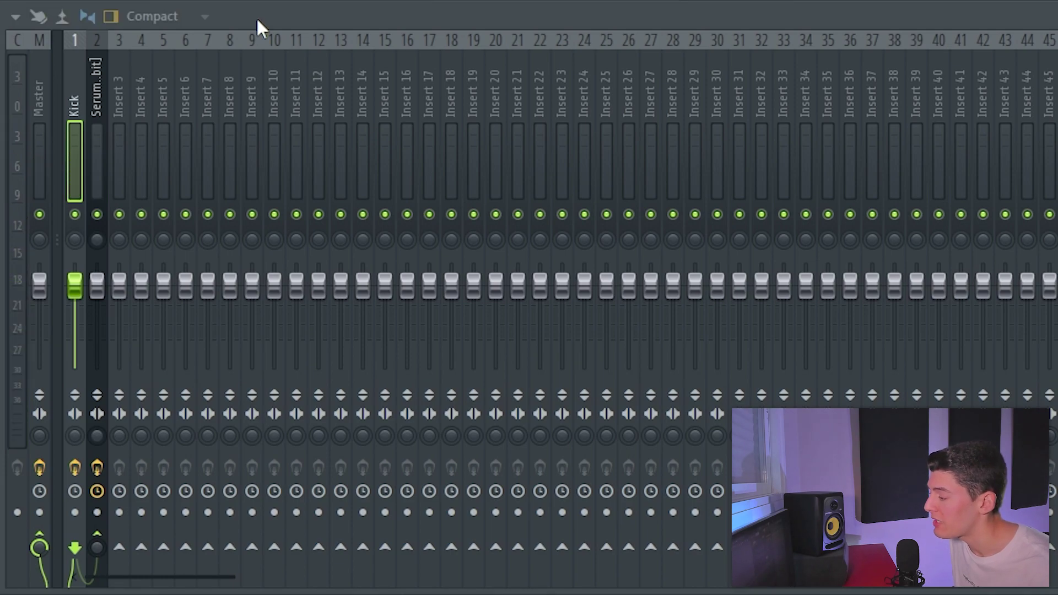
pyautogui.press('space')
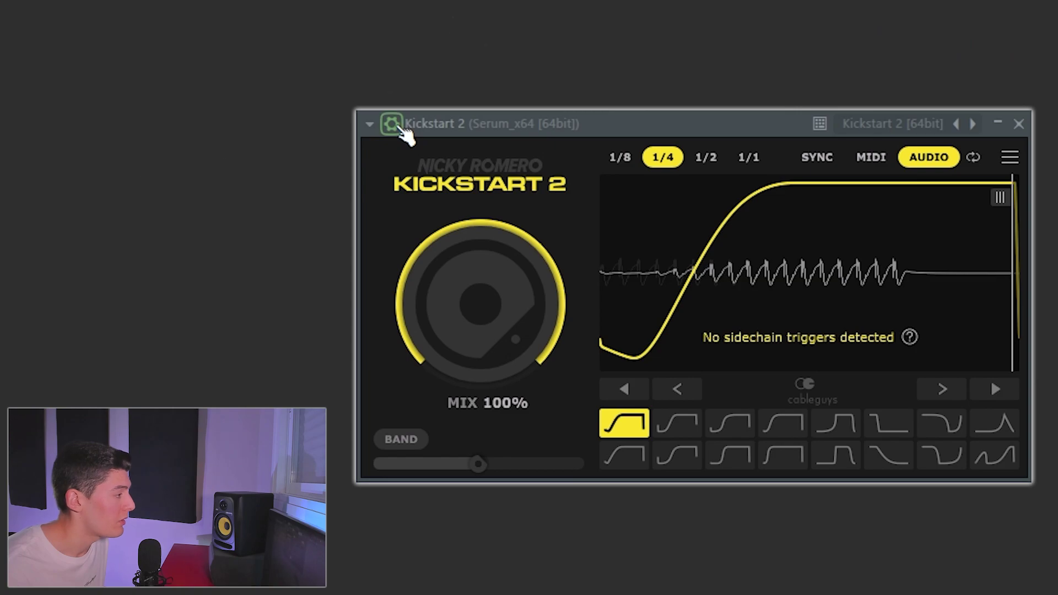
# - Open Kickstart 2's wrapper Settings on the Processing tab to set the sidechain input
pyautogui.click(393, 124)
pyautogui.click(431, 135)
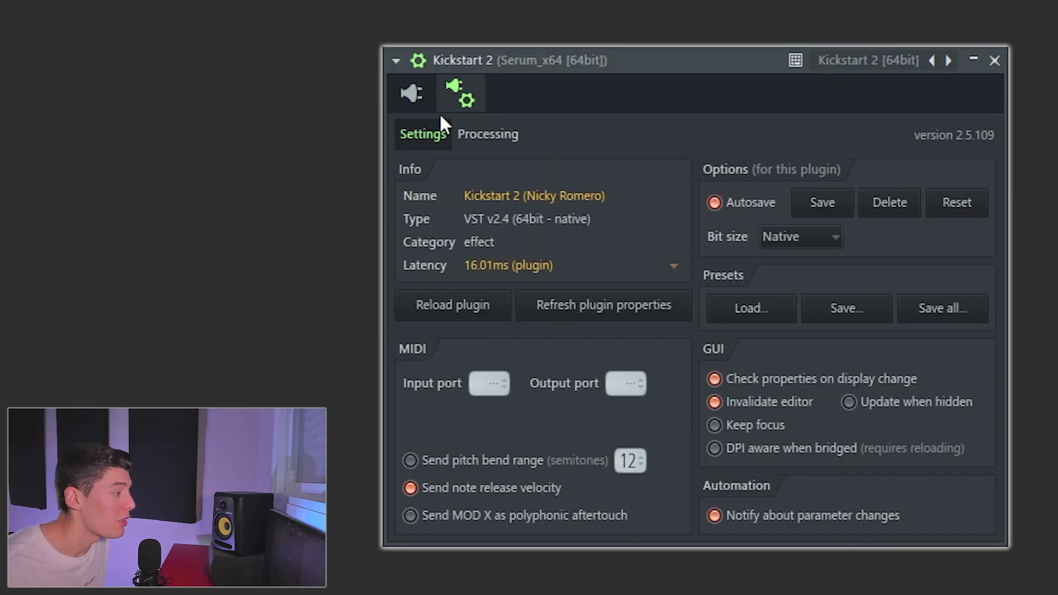
pyautogui.click(487, 137)
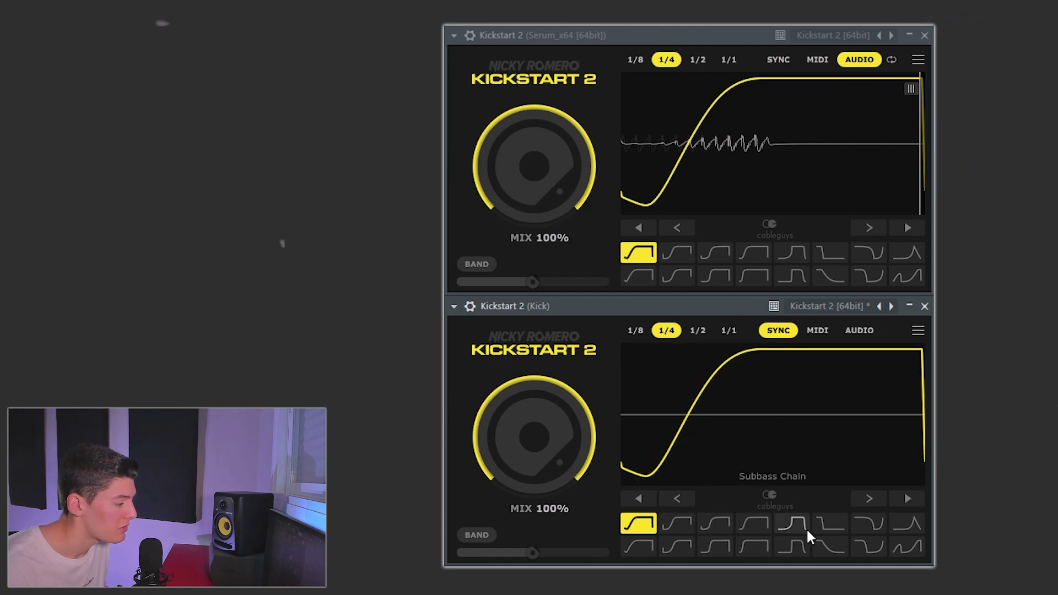
# - Apply the drop-off shape to the Kick's Kickstart 2, move its drop later, and nudge the Serum curve slightly later
pyautogui.click(830, 523)
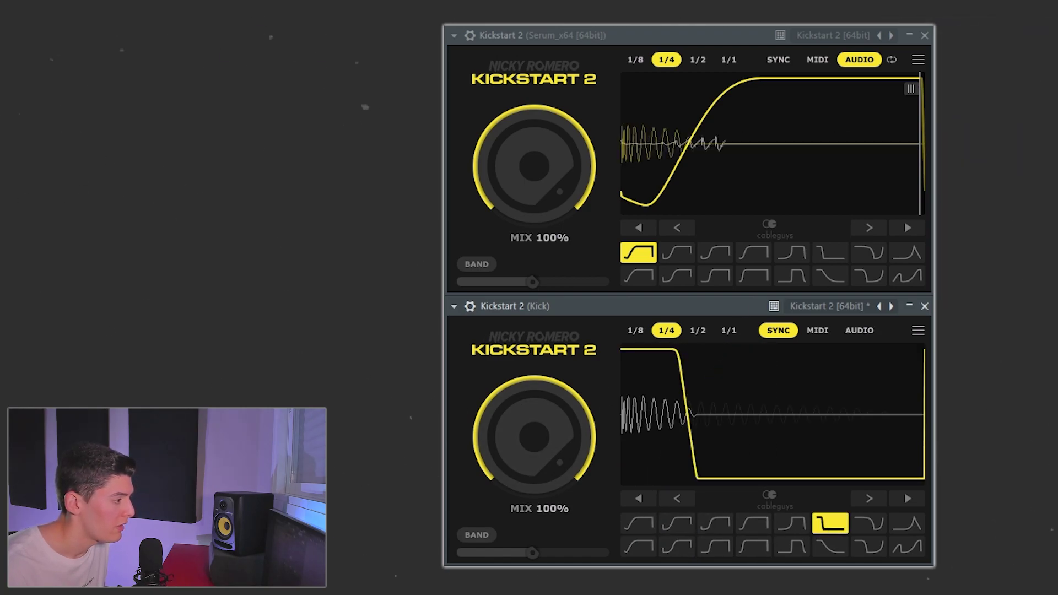
pyautogui.moveTo(692, 421); pyautogui.dragTo(724, 421)
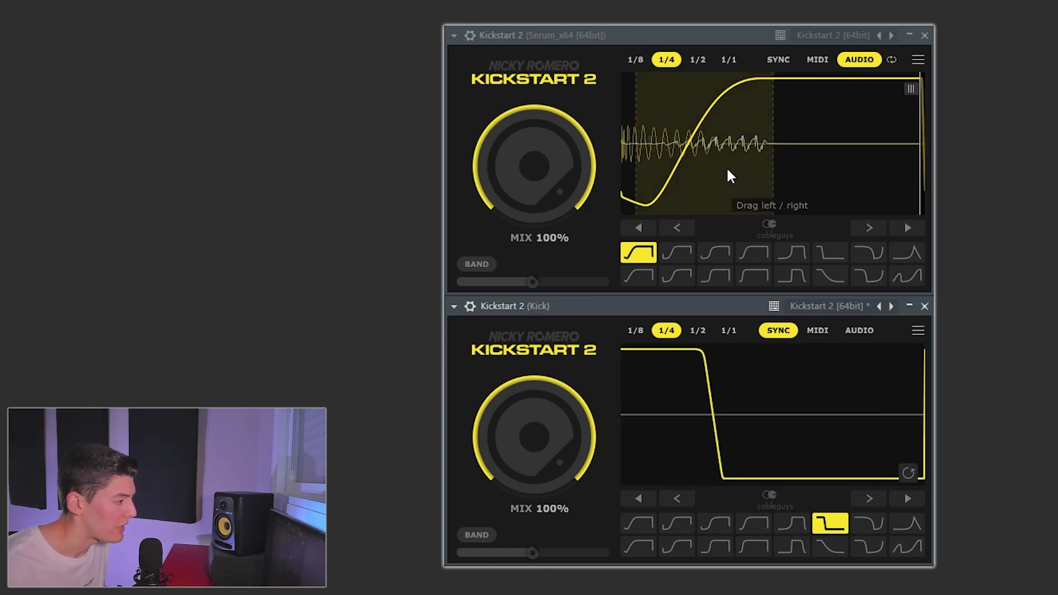
pyautogui.moveTo(726, 165); pyautogui.dragTo(733, 166)
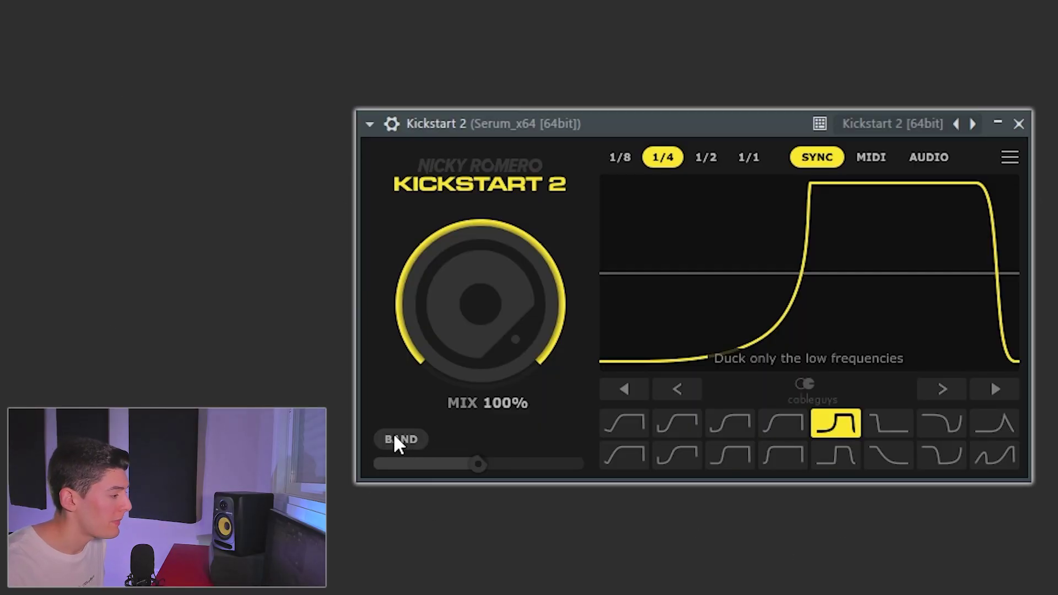
# - Switch Kickstart 2 to BAND mode so only the lows duck, and play to preview
pyautogui.click(398, 441)
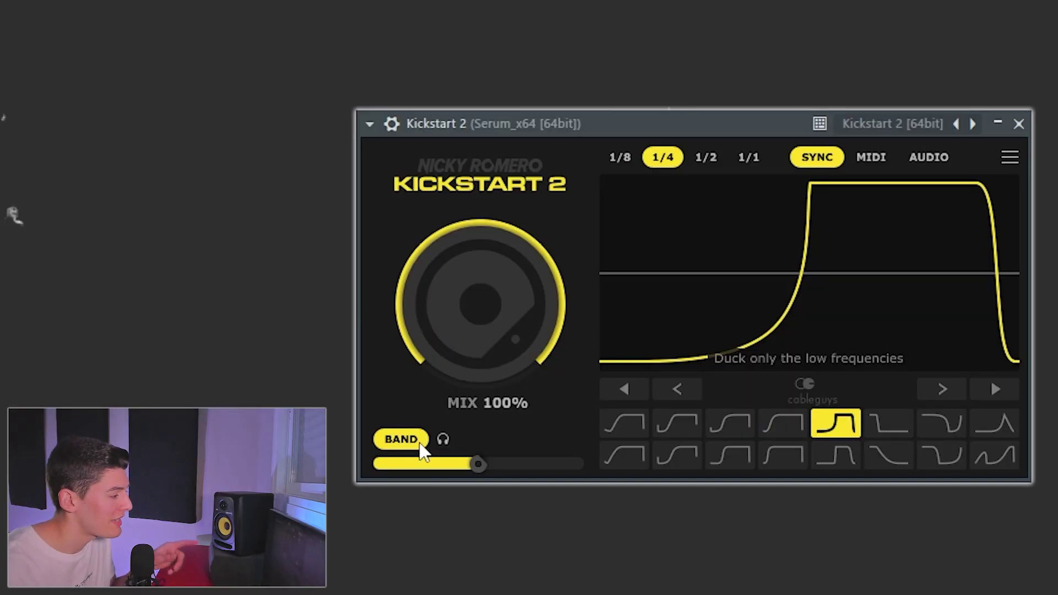
pyautogui.moveTo(463, 465)
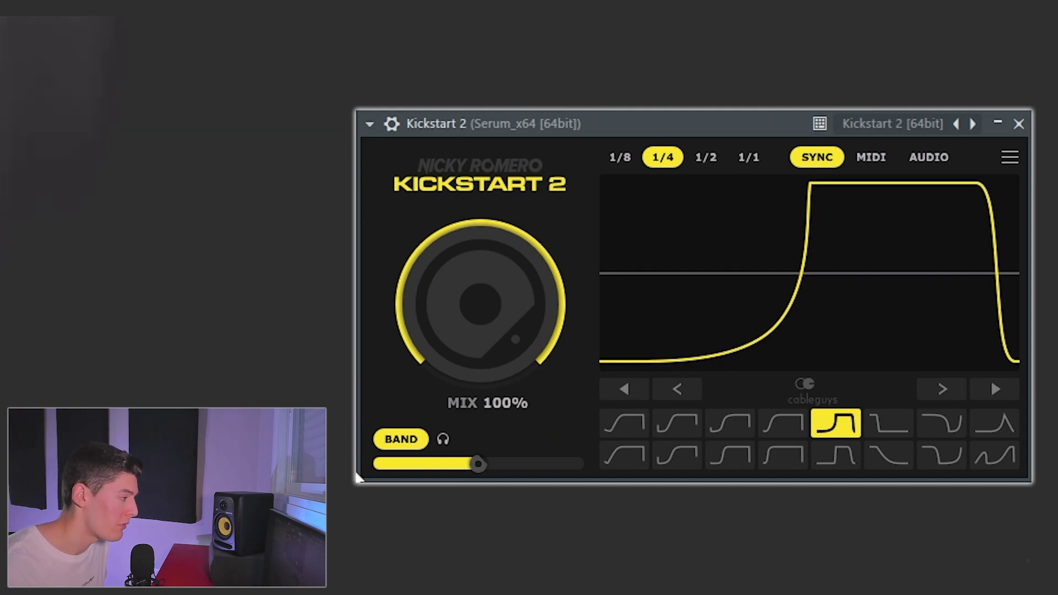
pyautogui.press('space')
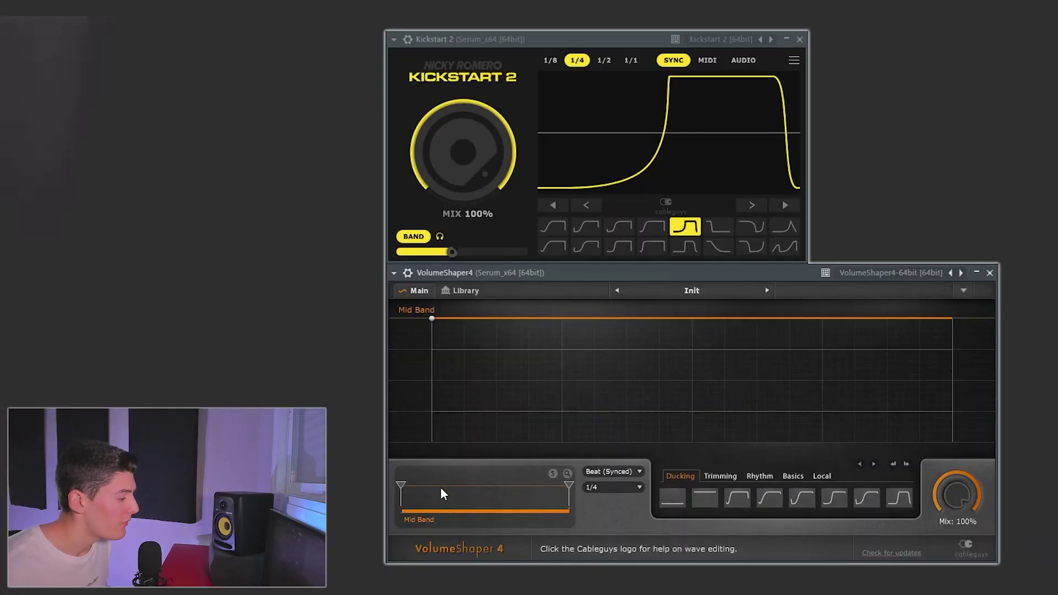
# - Split VolumeShaper 4 into Mid and High bands and load a Ducking preset on the Mid Band
pyautogui.moveTo(569, 486); pyautogui.dragTo(519, 485)
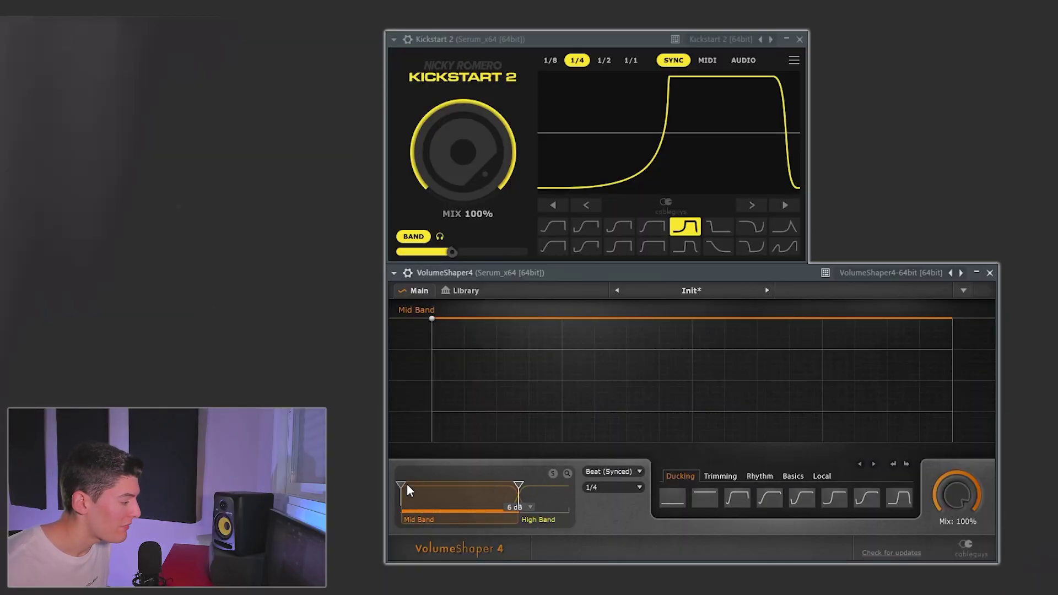
pyautogui.moveTo(401, 485)
pyautogui.mouseDown()
pyautogui.moveTo(411, 485)
pyautogui.moveTo(401, 486)
pyautogui.mouseUp()
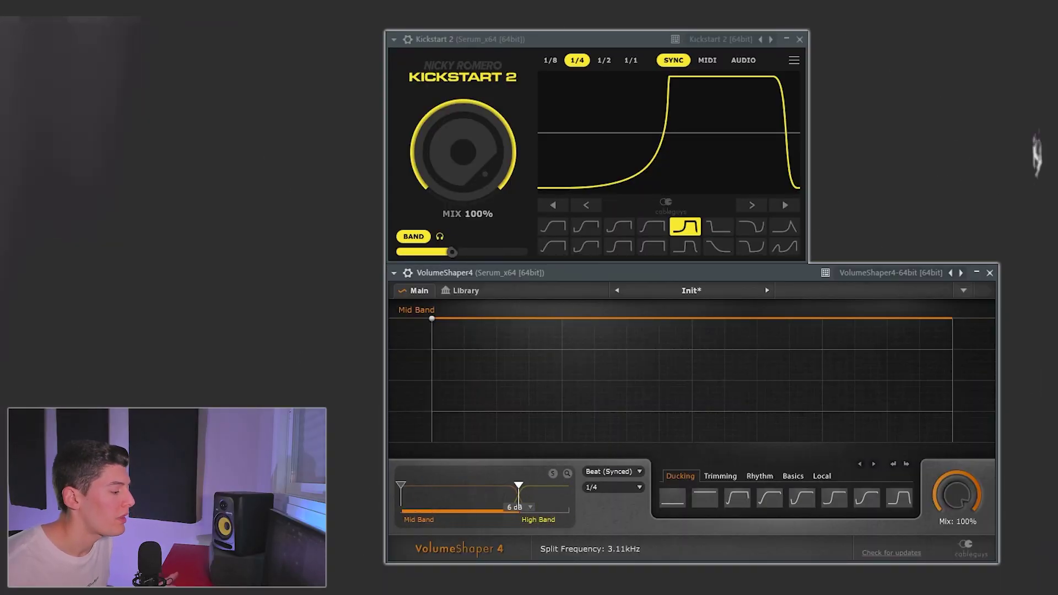
pyautogui.click(806, 503)
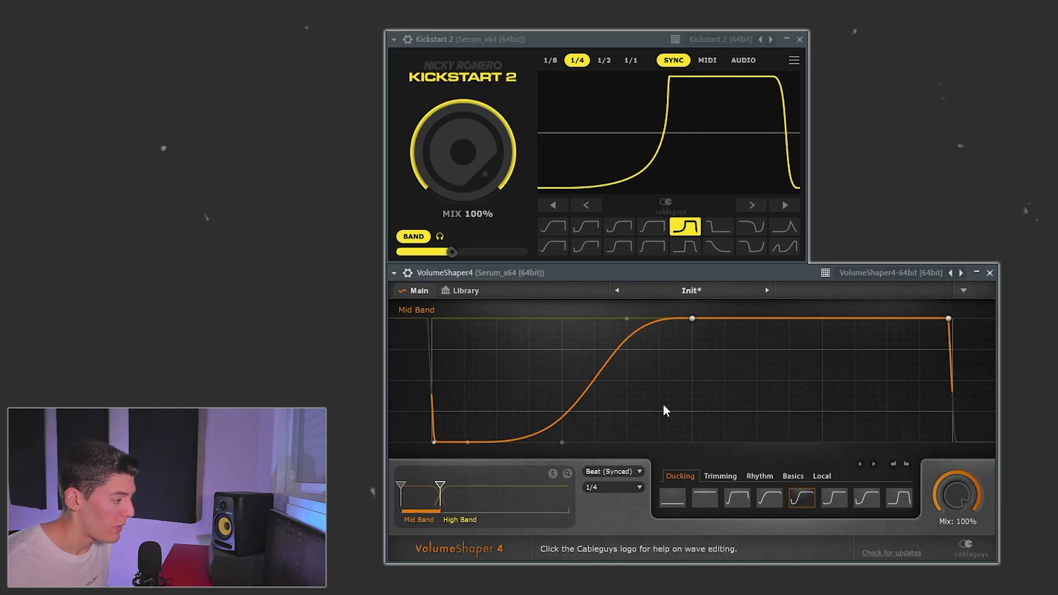
# - Copy the Mid Band ducking curve and paste it into the High Band
pyautogui.rightClick(540, 379)
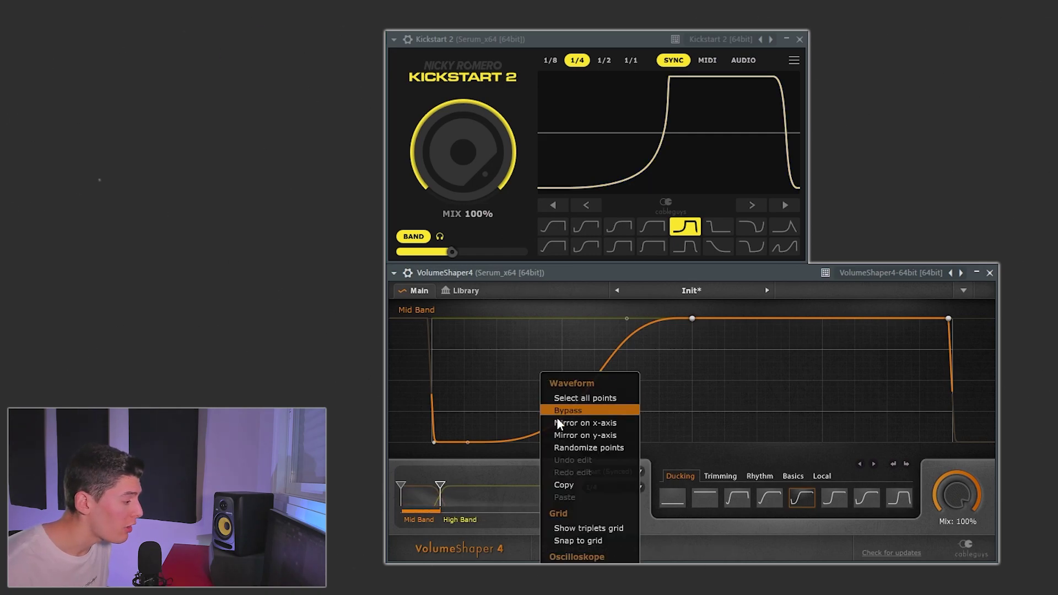
pyautogui.click(568, 485)
pyautogui.click(459, 520)
pyautogui.rightClick(575, 441)
pyautogui.click(567, 511)
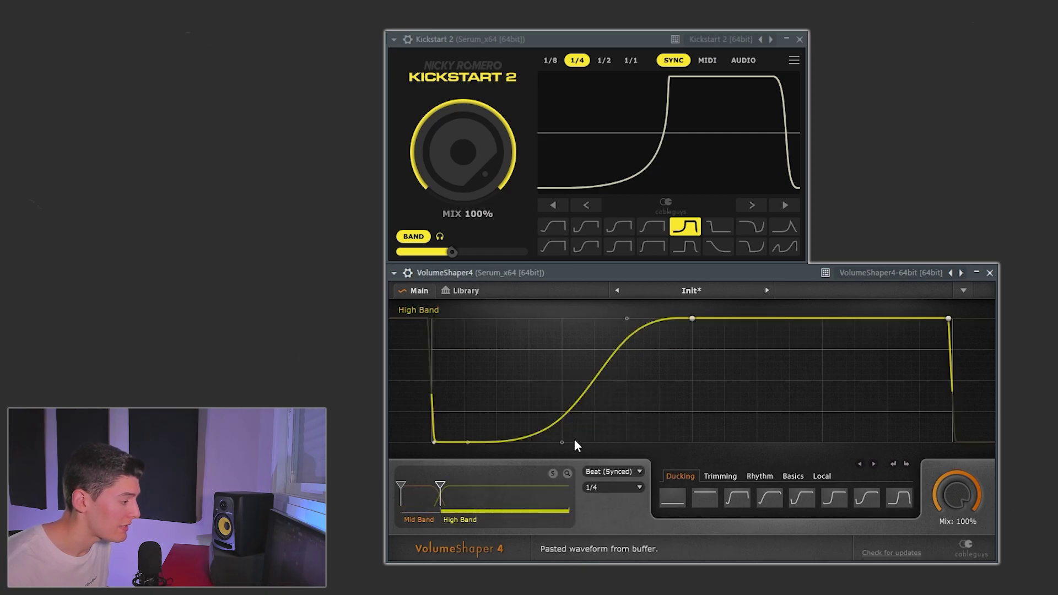
# - Make the High Band recover sooner and the Mid Band recover later with a steeper S-curve
pyautogui.moveTo(562, 444); pyautogui.dragTo(513, 441)
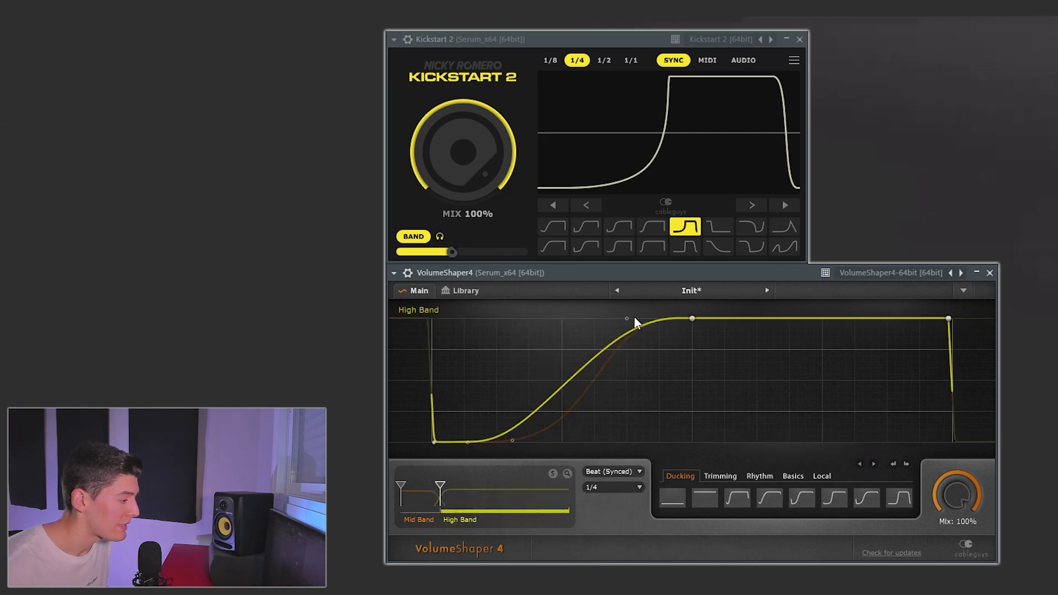
pyautogui.moveTo(616, 319); pyautogui.dragTo(627, 319)
pyautogui.click(547, 379)
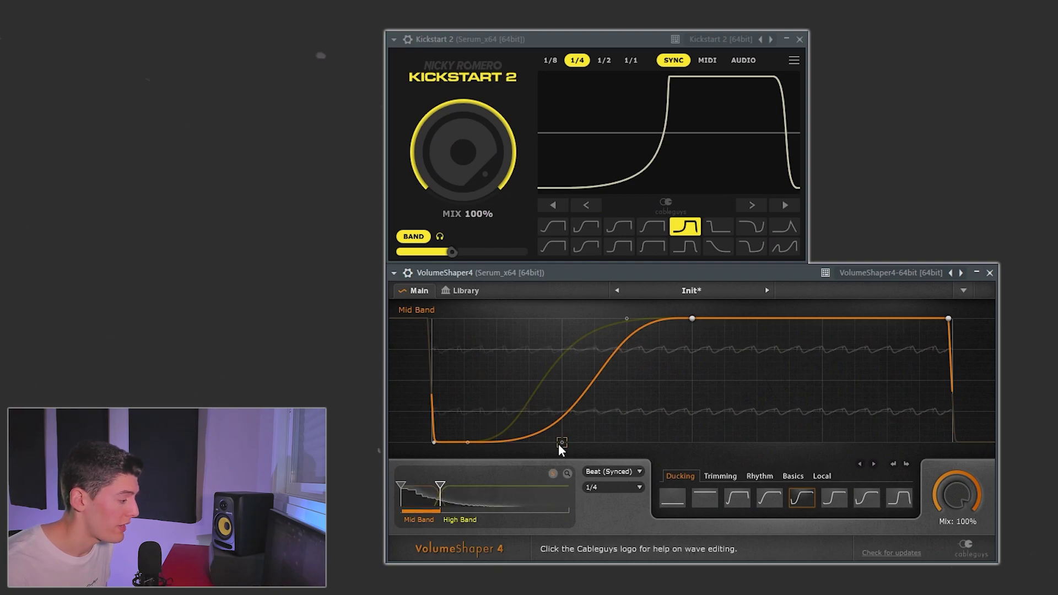
pyautogui.moveTo(560, 444); pyautogui.dragTo(613, 443)
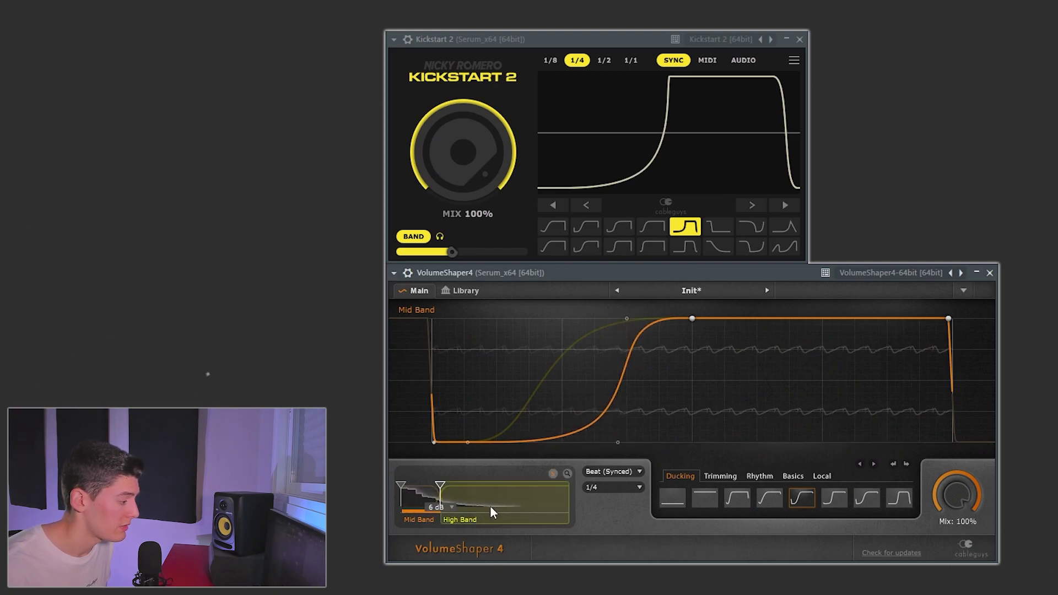